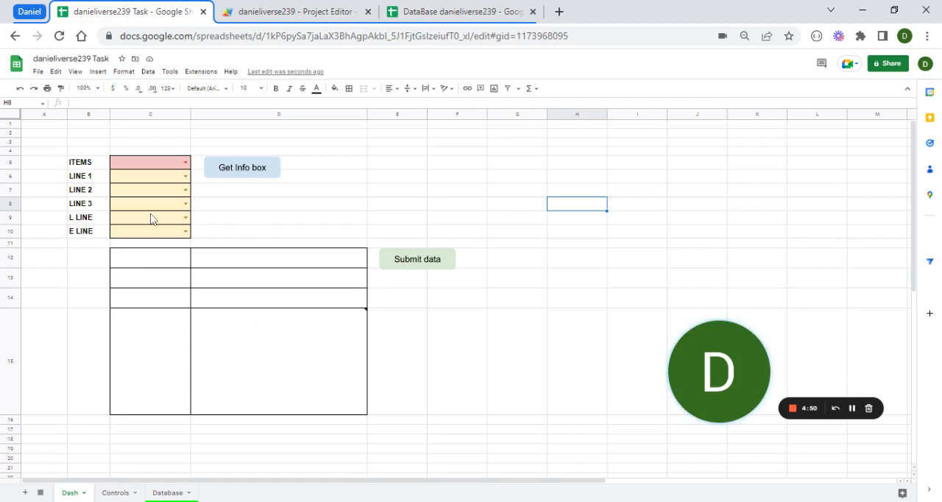
- Review the item and line option lists on the Controls sheet and return to the Dash sheet
{"action": "left_click", "coordinate": [253, 300]}
{"action": "left_click", "coordinate": [116, 492]}
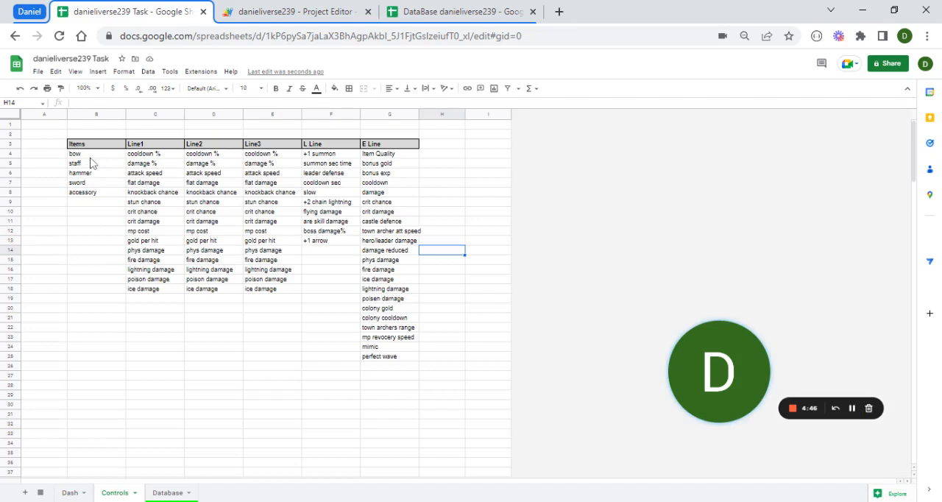
{"action": "left_click", "coordinate": [96, 153]}
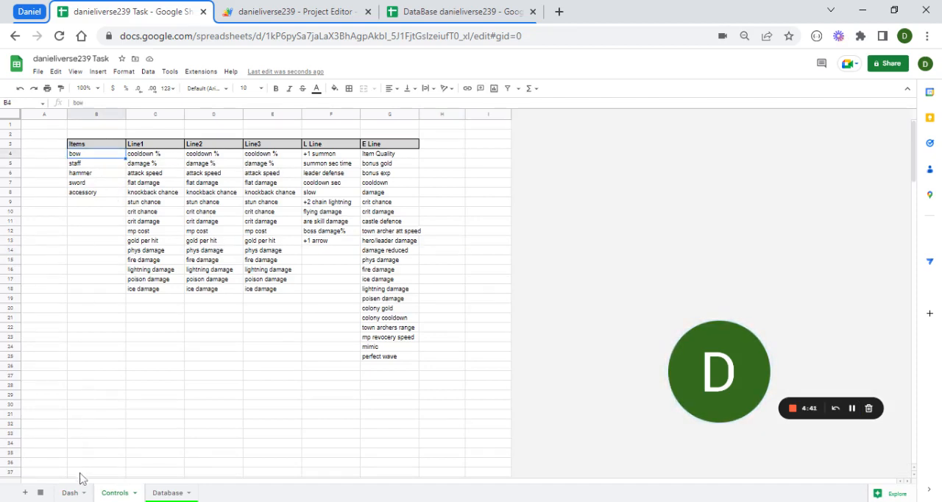
{"action": "left_click", "coordinate": [68, 492]}
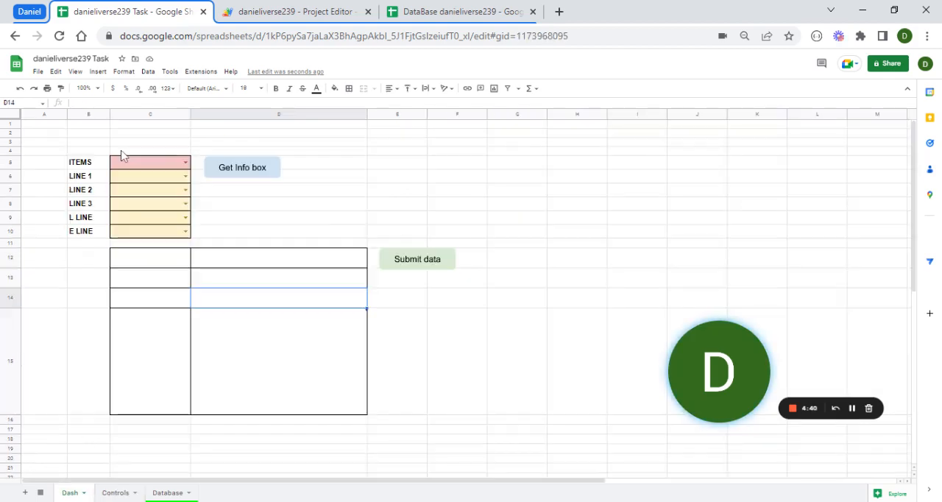
- Set ITEMS to staff and try to load the info box with all line selections left blank
{"action": "left_click", "coordinate": [162, 169]}
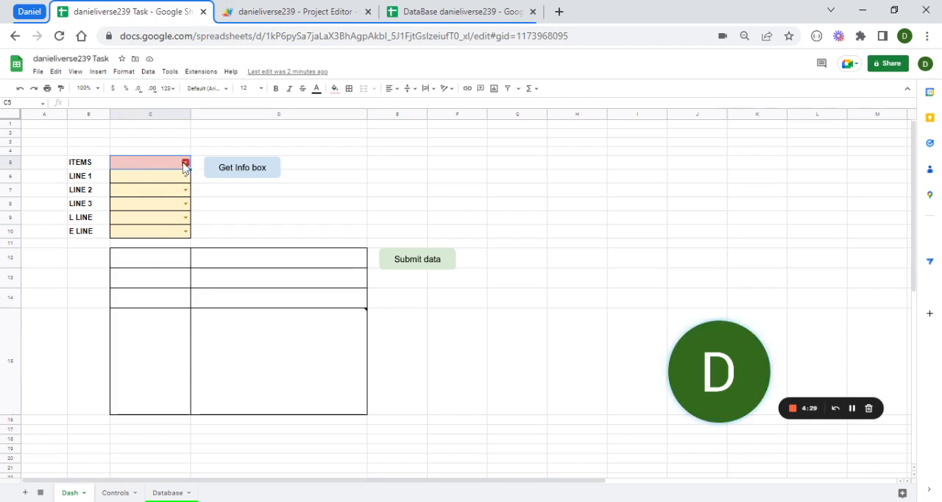
{"action": "left_click", "coordinate": [185, 163]}
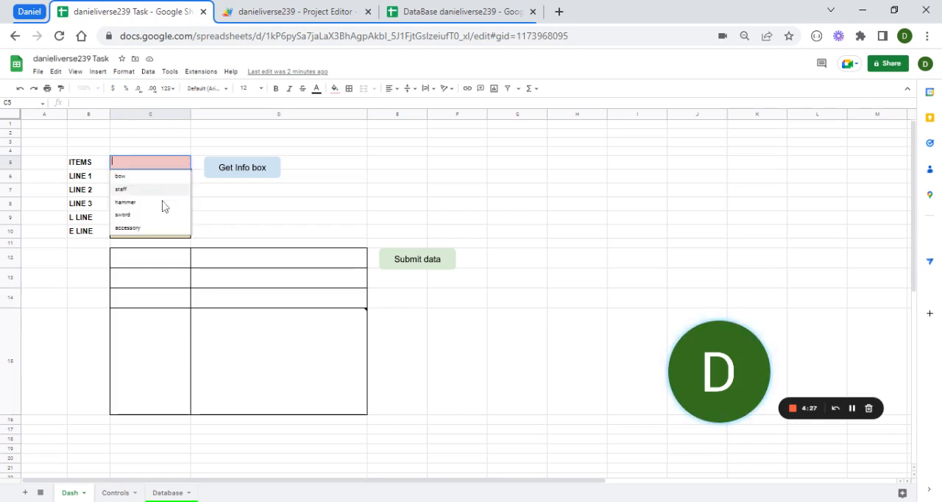
{"action": "left_click", "coordinate": [163, 193]}
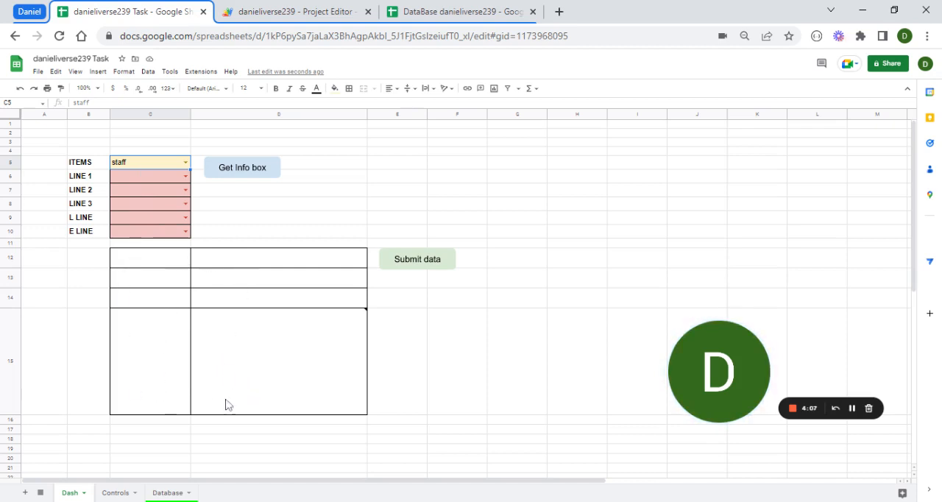
{"action": "left_click", "coordinate": [248, 169]}
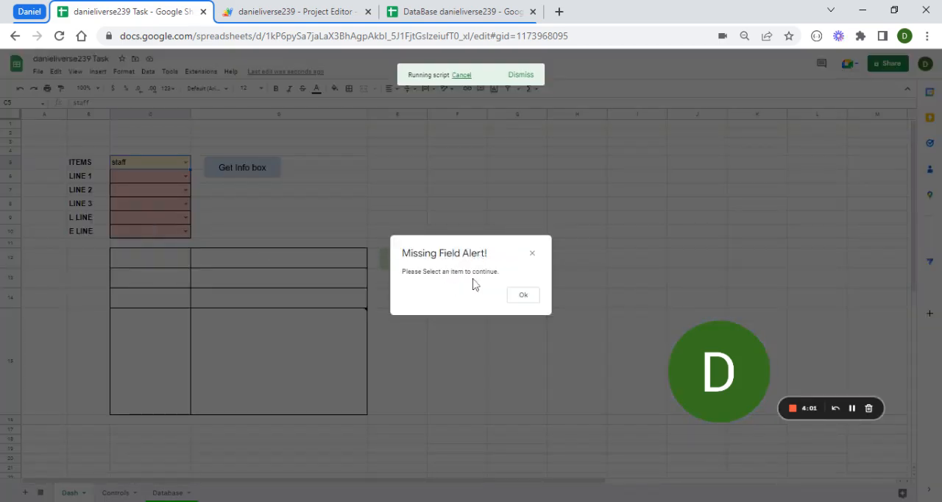
{"action": "left_click", "coordinate": [519, 296]}
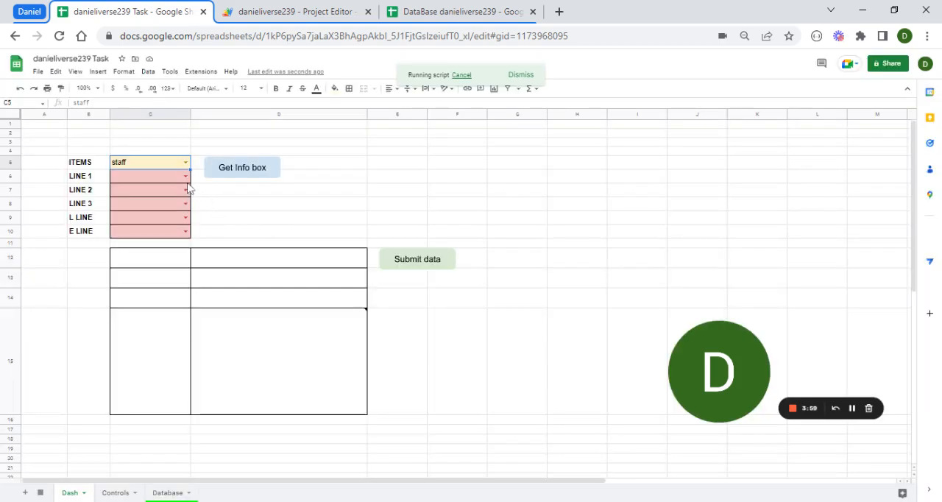
- Set LINE 1 to damage % and load the info box for the current selection
{"action": "left_click", "coordinate": [186, 177]}
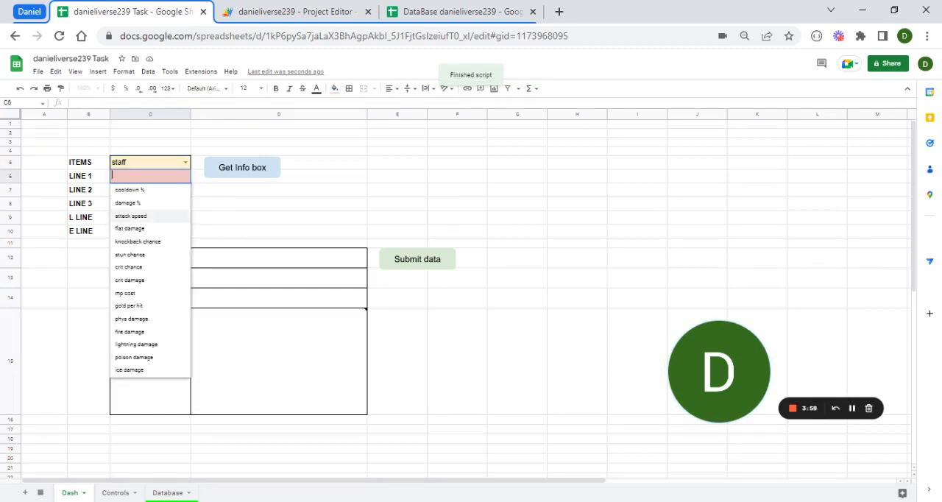
{"action": "left_click", "coordinate": [139, 204]}
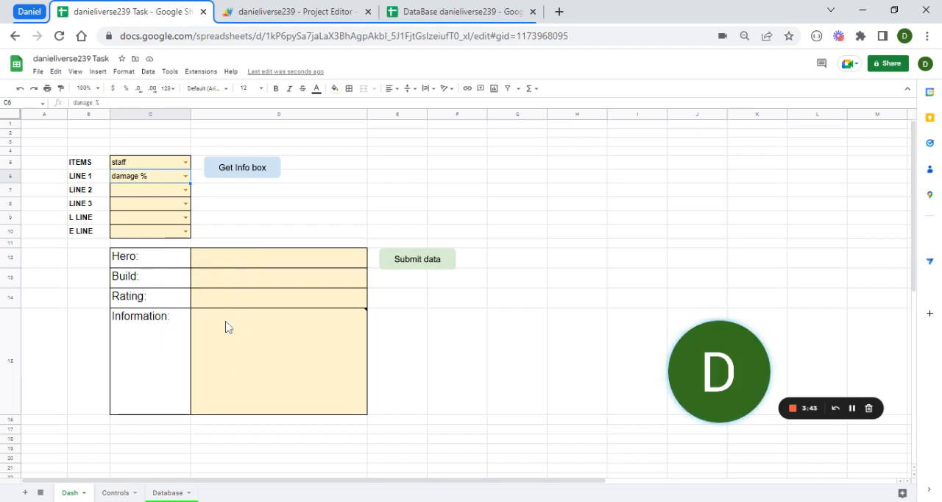
- Fill in the info box with Hero input1, Build pnput2 and Information "details related to this selection"
{"action": "left_click", "coordinate": [226, 265]}
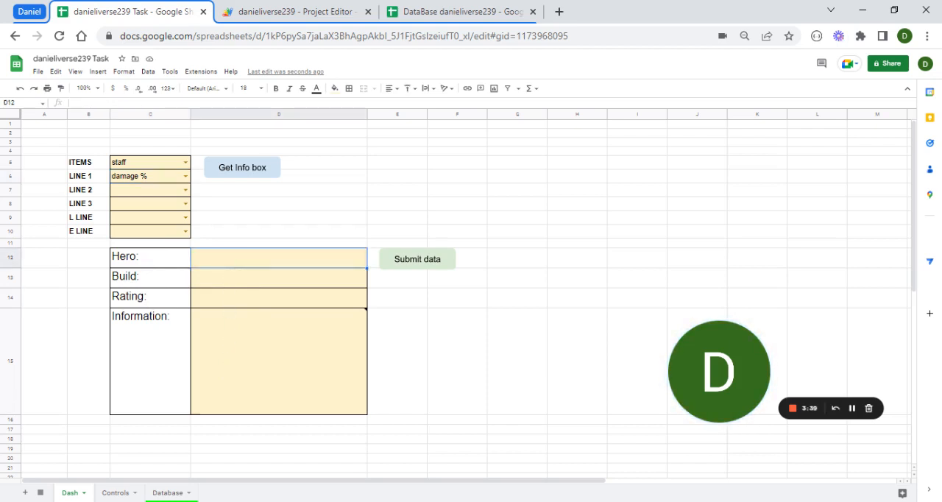
{"action": "type", "text": "input1"}
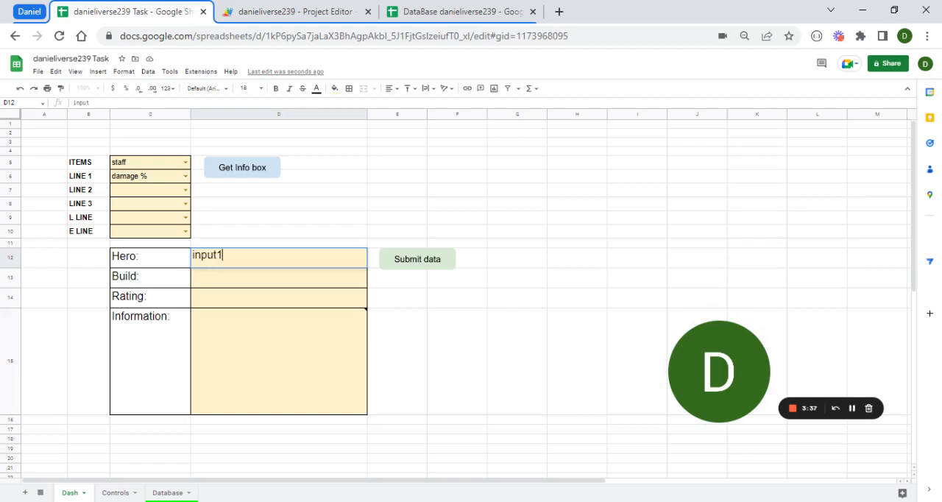
{"action": "key", "text": "Return"}
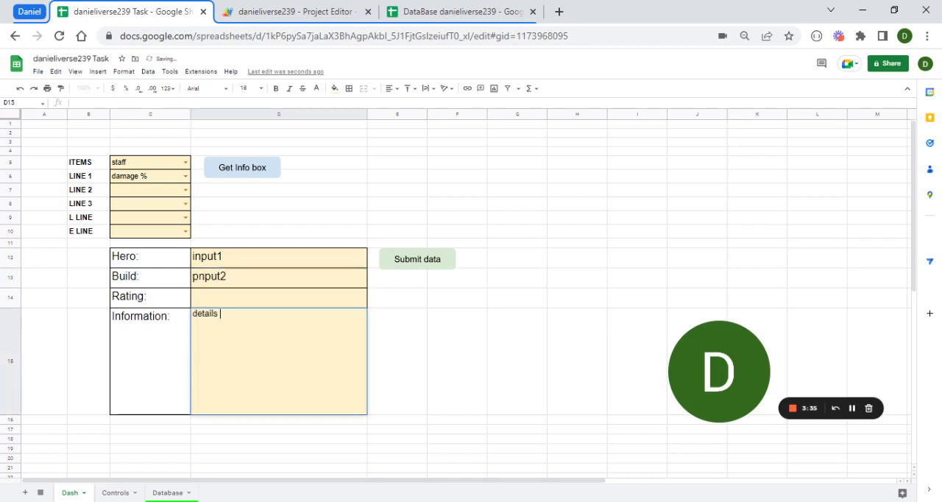
{"action": "type", "text": "related to"}
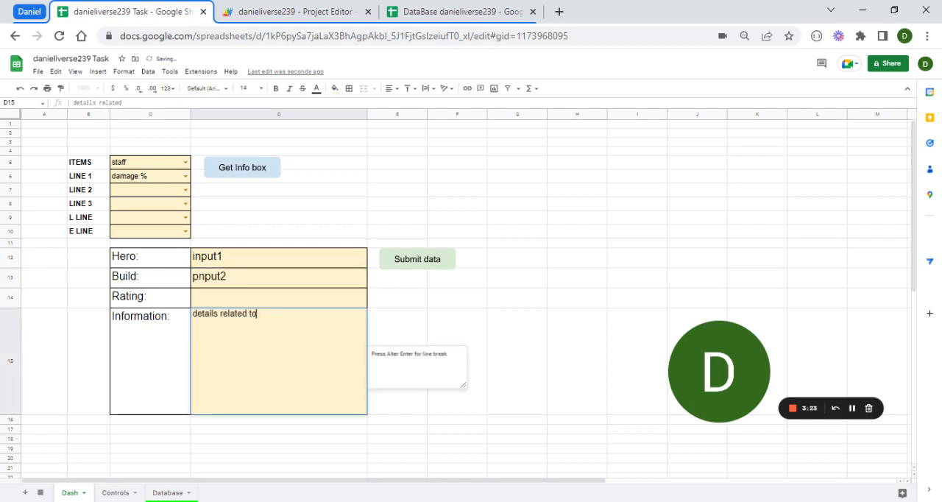
{"action": "type", "text": " this selection"}
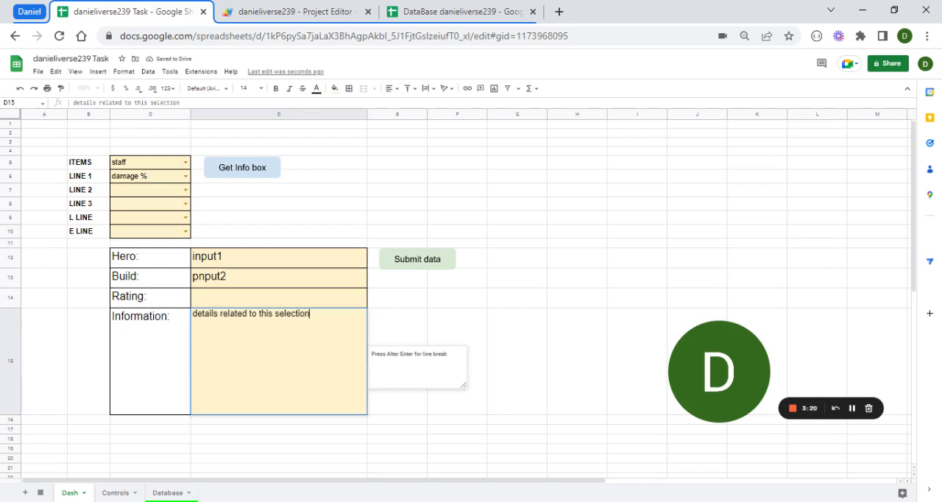
{"action": "key", "text": "Return"}
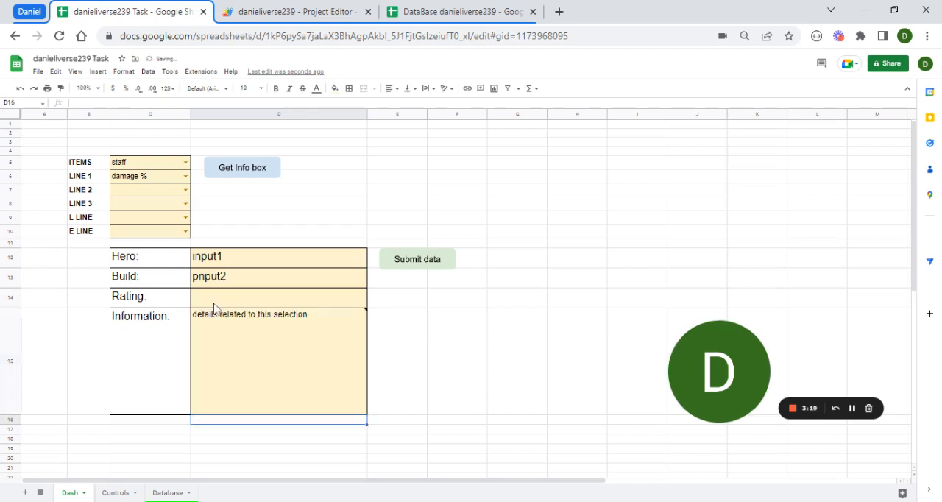
- Enter input3 as the Rating in the info box
{"action": "left_click", "coordinate": [213, 301]}
{"action": "type", "text": "inpu"}
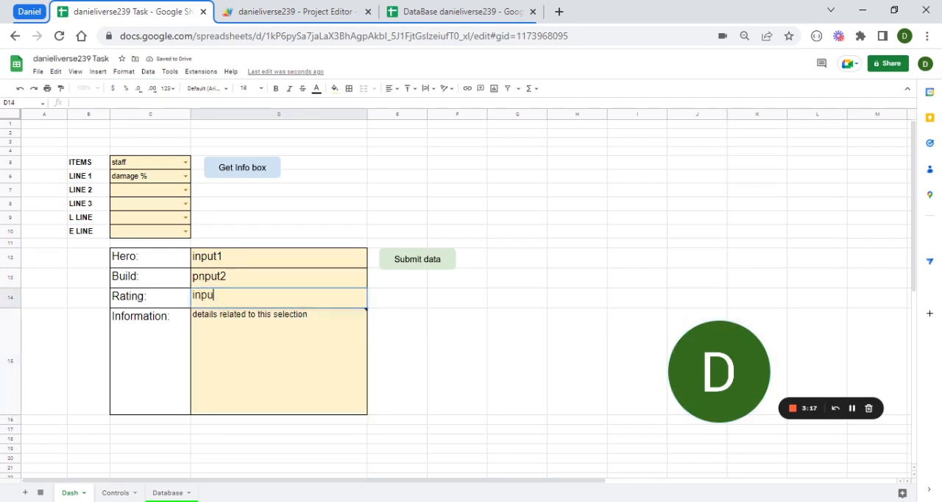
{"action": "type", "text": "t3"}
{"action": "key", "text": "Return"}
{"action": "key", "text": "Up"}
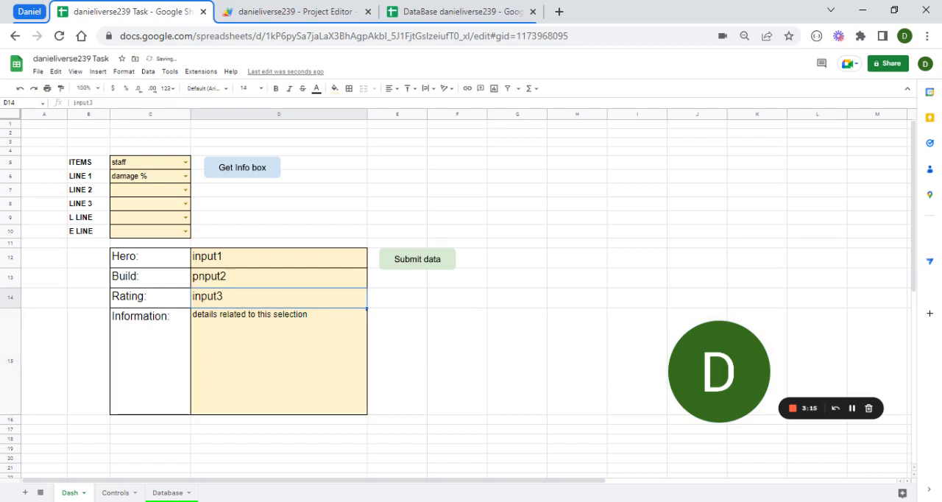
{"action": "key", "text": "ctrl+c"}
{"action": "key", "text": "ctrl+v"}
{"action": "key", "text": "Return"}
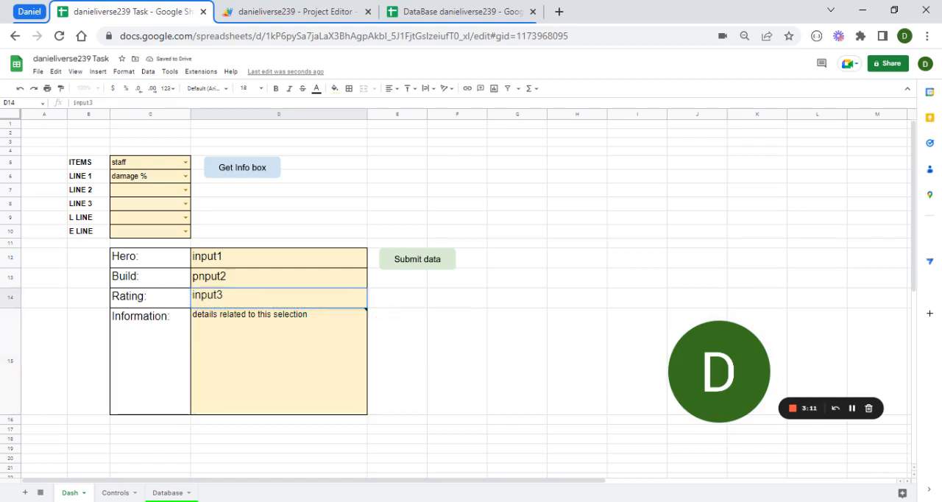
{"action": "key", "text": "ctrl+a"}
{"action": "key", "text": "Return"}
- Correct the Build entry in the info box to input2
{"action": "key", "text": "Up"}
{"action": "key", "text": "Up"}
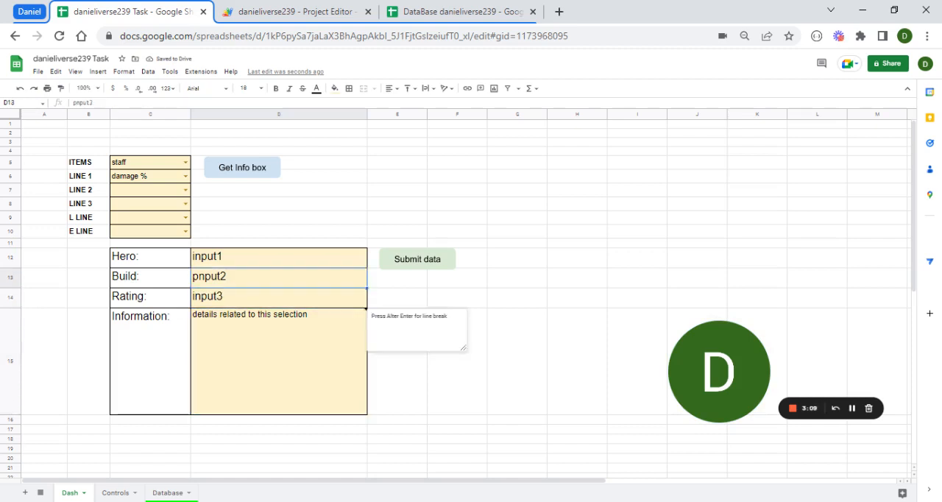
{"action": "key", "text": "Return"}
{"action": "key", "text": "ctrl+a"}
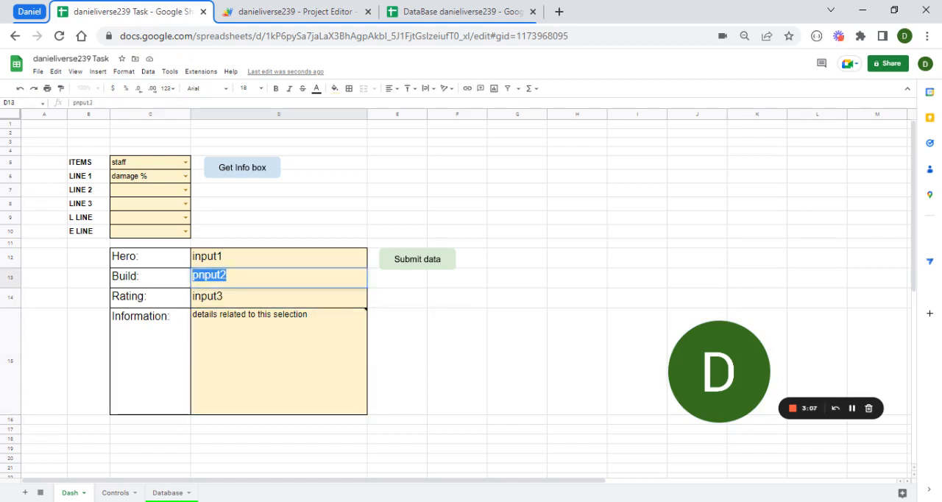
{"action": "type", "text": "input"}
{"action": "key", "text": "Return"}
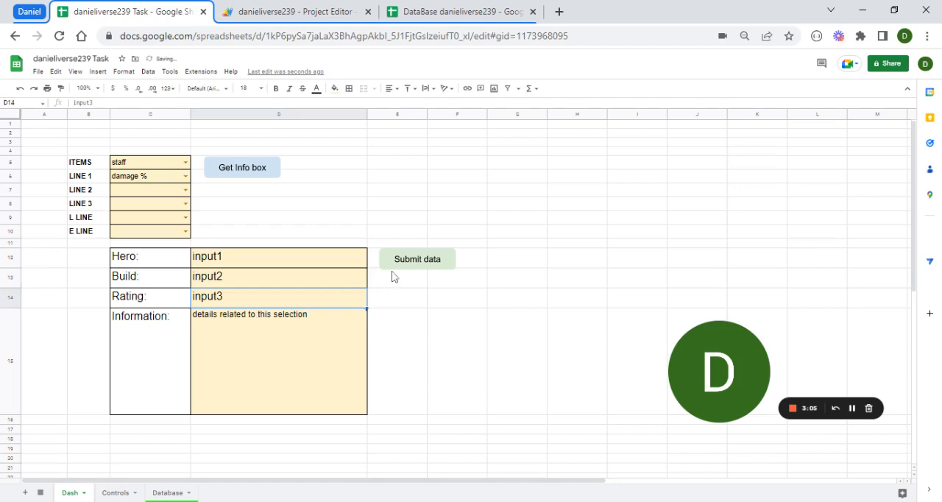
- Check the last existing record, in row 11 of the Database sheet
{"action": "left_click", "coordinate": [169, 493]}
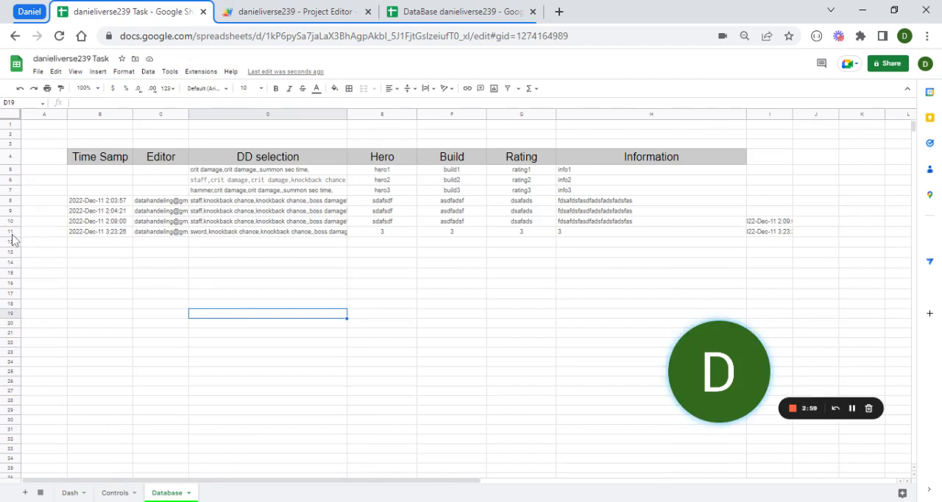
{"action": "left_click", "coordinate": [10, 231]}
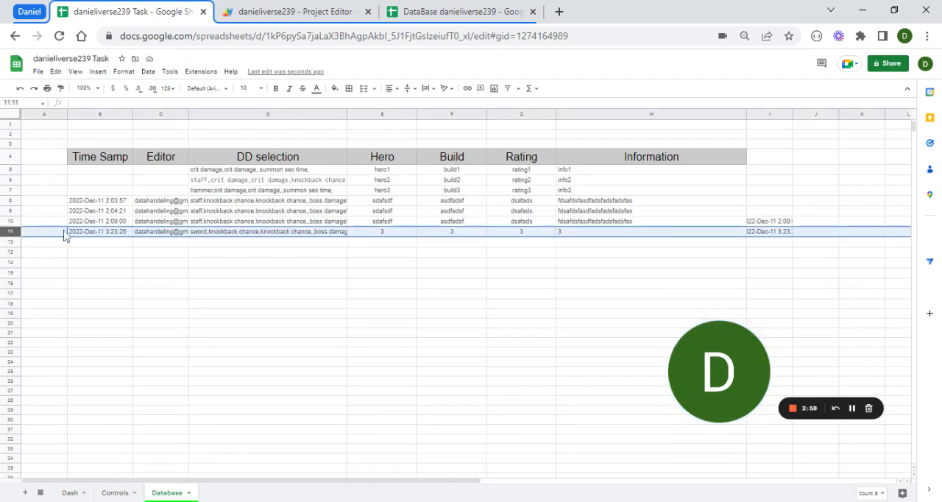
- Submit the completed info box data from the Dash sheet and open the Database sheet
{"action": "left_click", "coordinate": [63, 493]}
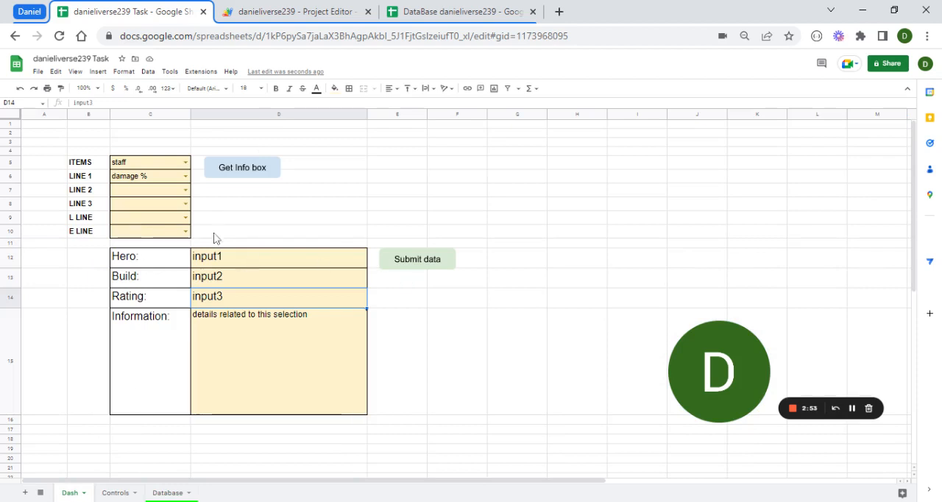
{"action": "left_click", "coordinate": [400, 265]}
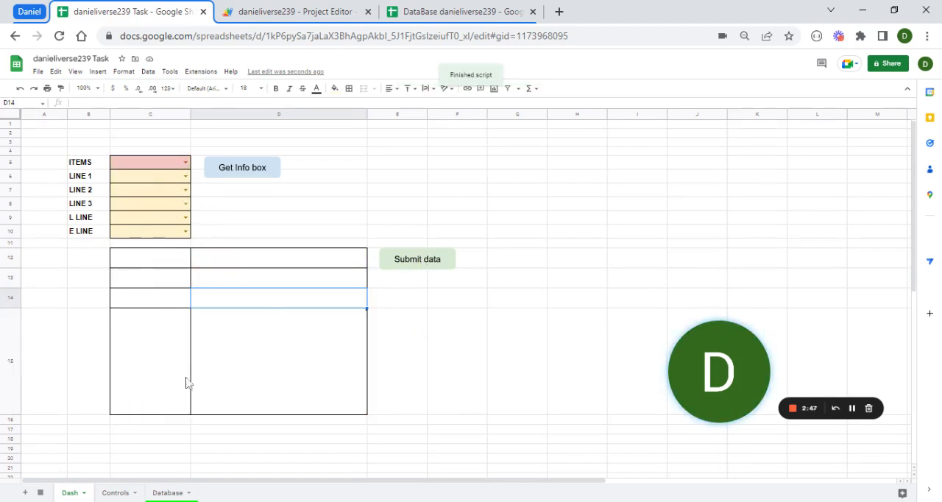
{"action": "left_click", "coordinate": [168, 492]}
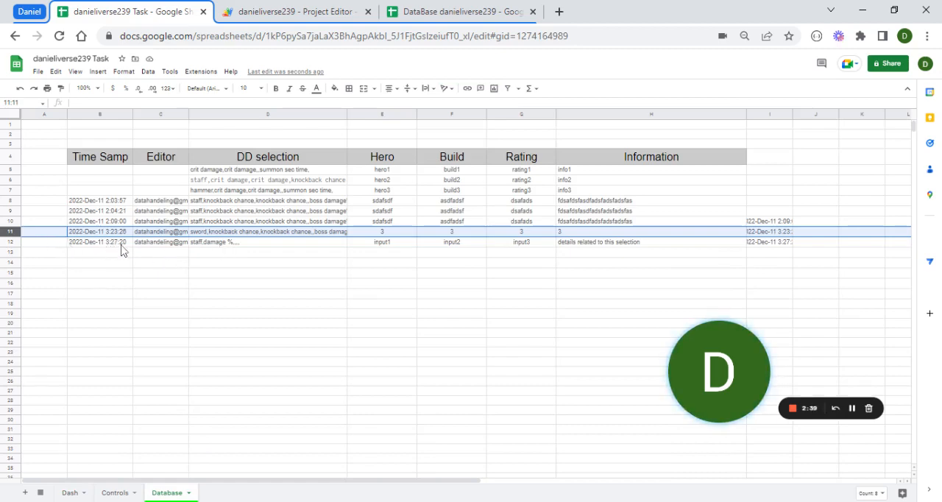
- Widen the Editor column on the Database sheet to fit its full contents
{"action": "left_click", "coordinate": [155, 244]}
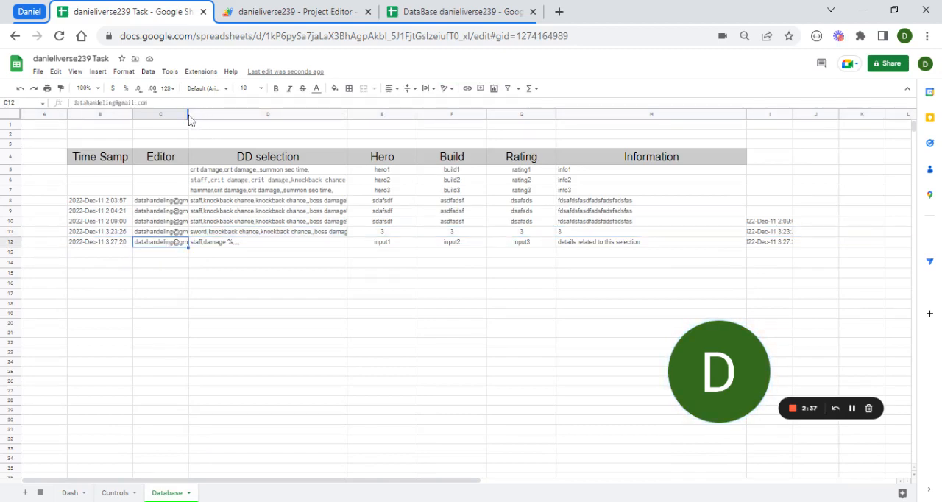
{"action": "left_click_drag", "start_coordinate": [189, 115], "coordinate": [225, 115]}
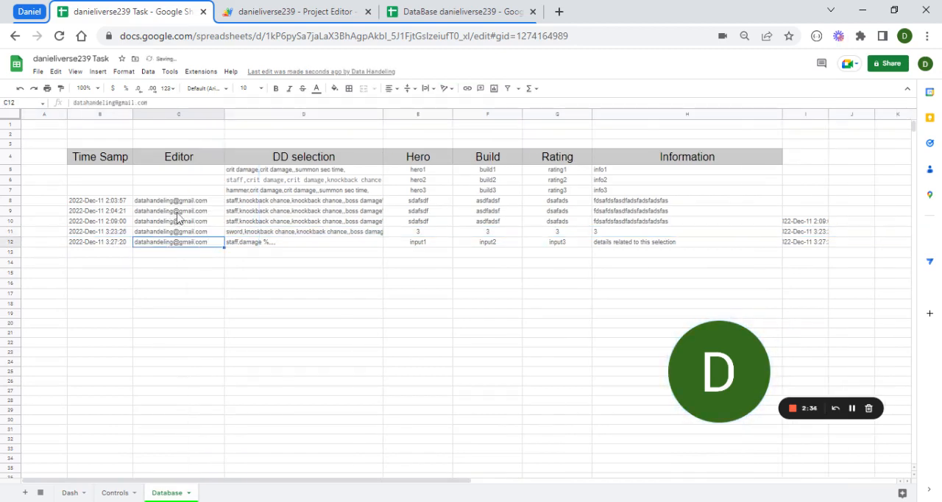
{"action": "double_click", "coordinate": [216, 113]}
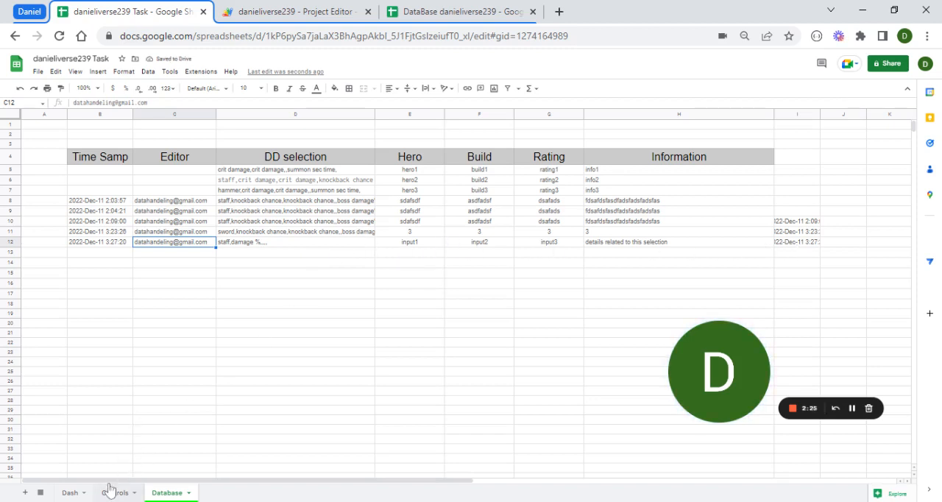
- Check the Dash sheet after the submission and review the new record in row 12 of the Database sheet
{"action": "left_click", "coordinate": [65, 496]}
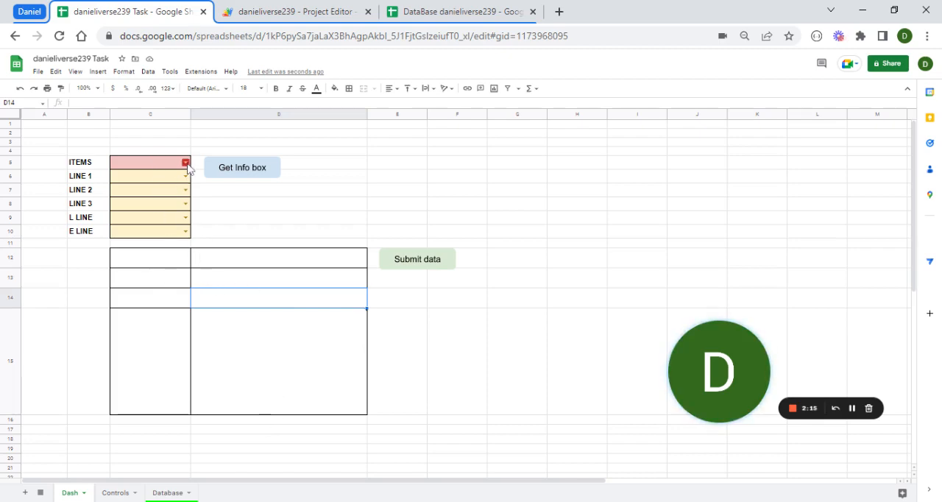
{"action": "left_click", "coordinate": [167, 493]}
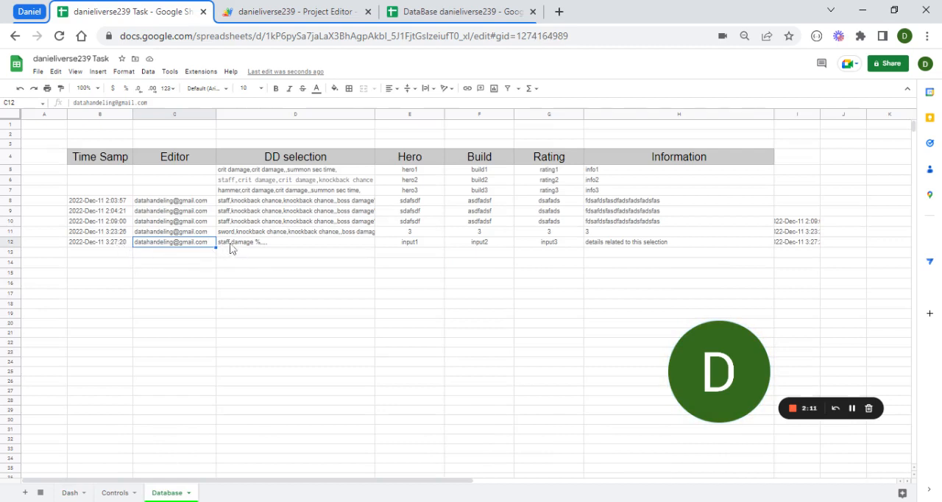
- On the Dash sheet, set ITEMS to staff and LINE 1 to damage %
{"action": "left_click", "coordinate": [86, 487]}
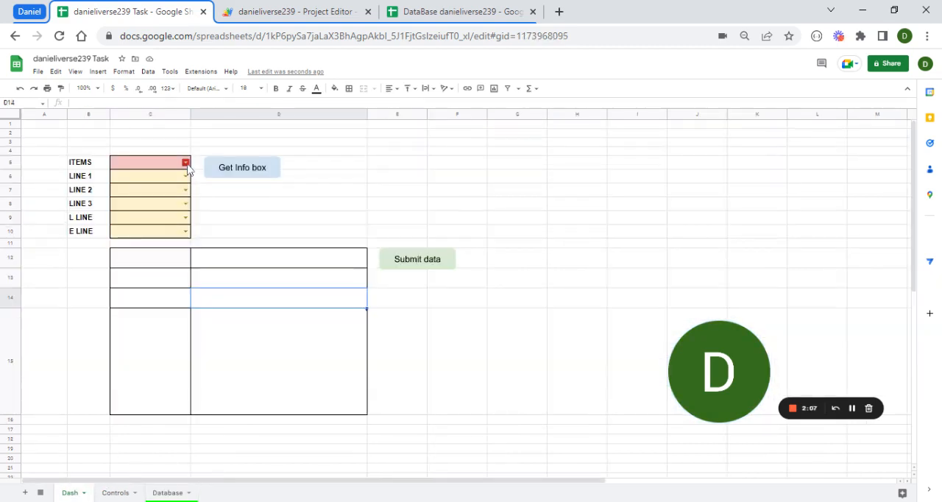
{"action": "left_click", "coordinate": [185, 162]}
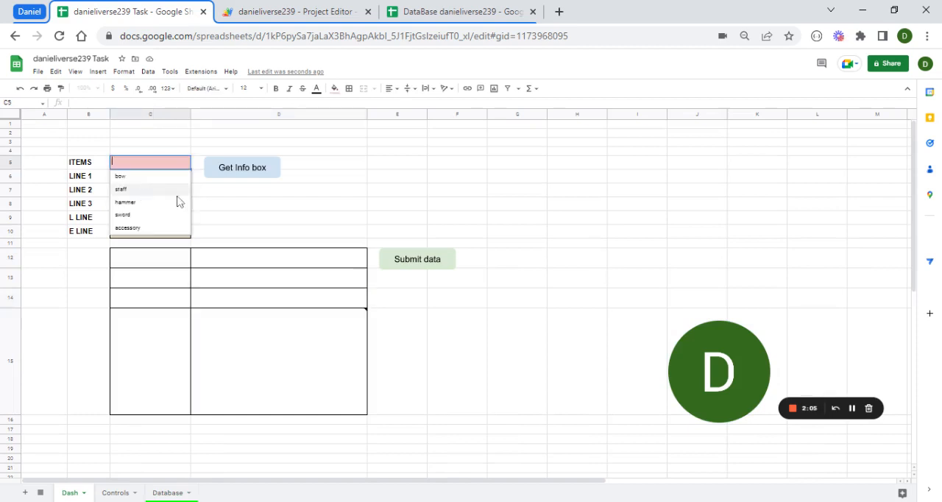
{"action": "left_click", "coordinate": [181, 191]}
{"action": "left_click", "coordinate": [185, 176]}
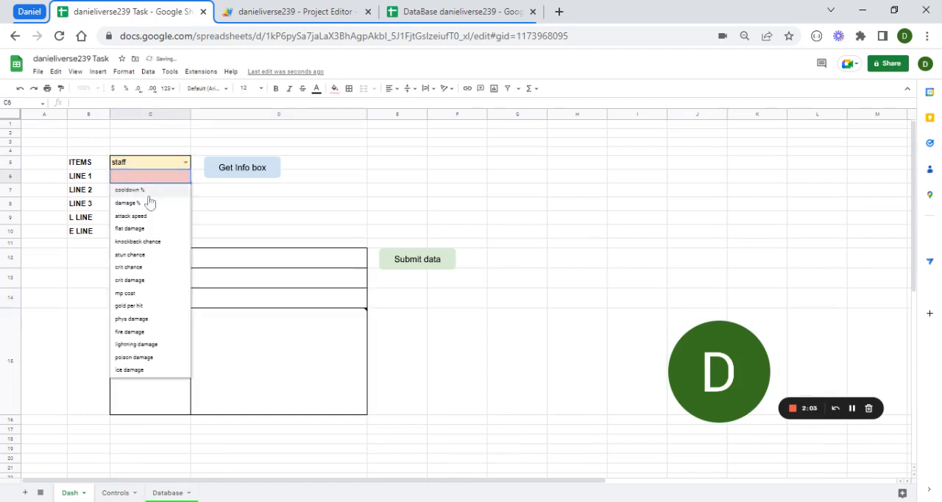
{"action": "left_click", "coordinate": [144, 211]}
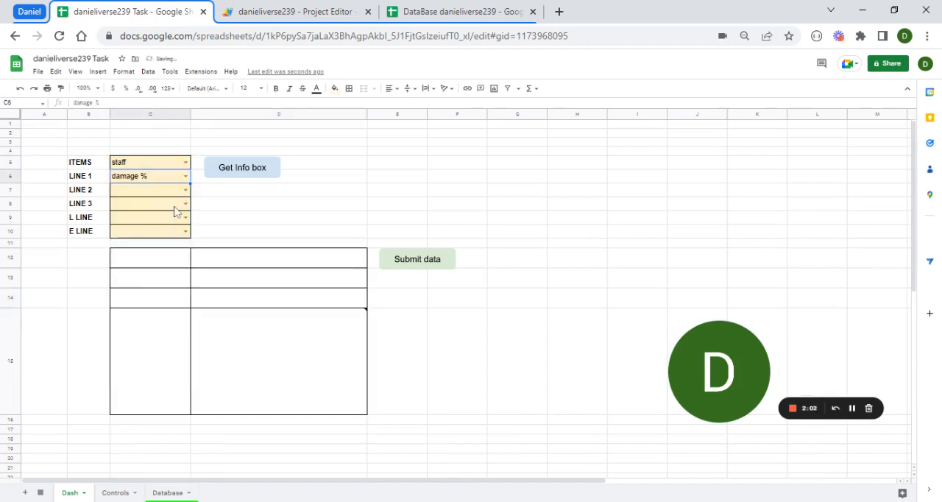
- Load the info box for the staff and damage % selection and try to submit it unchanged
{"action": "left_click", "coordinate": [235, 172]}
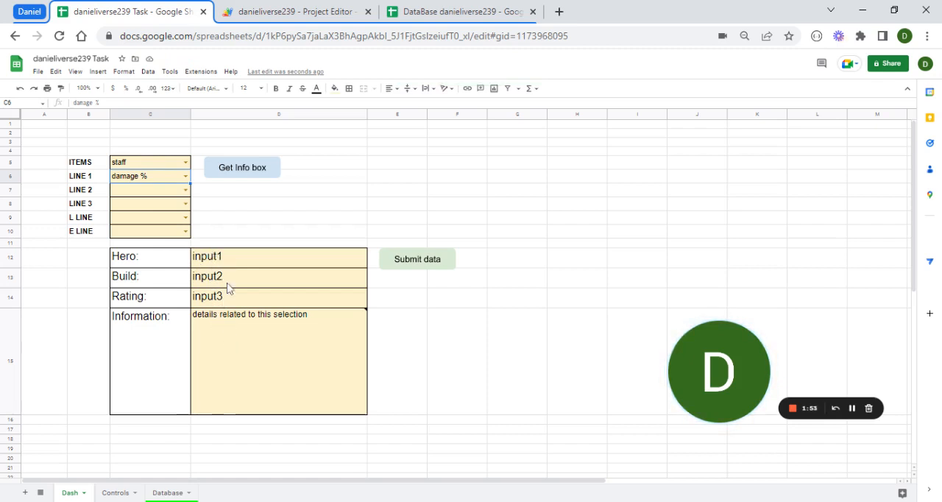
{"action": "left_click", "coordinate": [421, 264]}
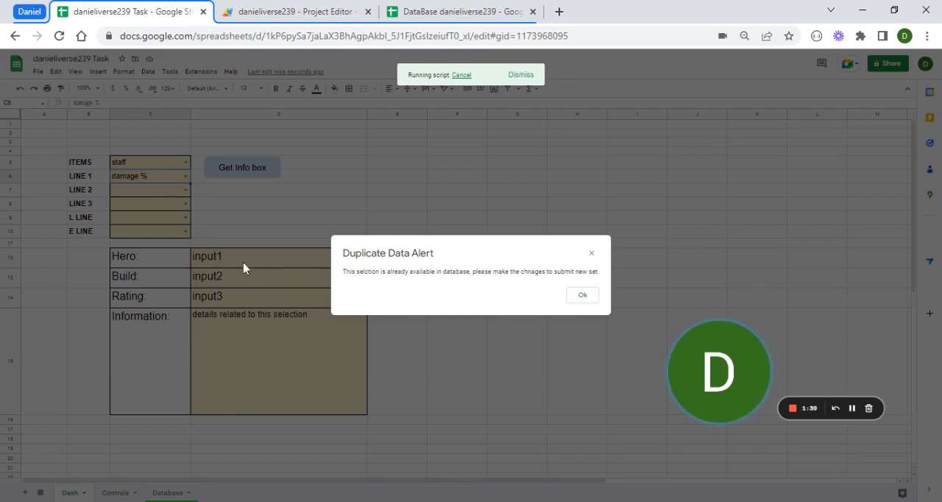
{"action": "left_click", "coordinate": [581, 297]}
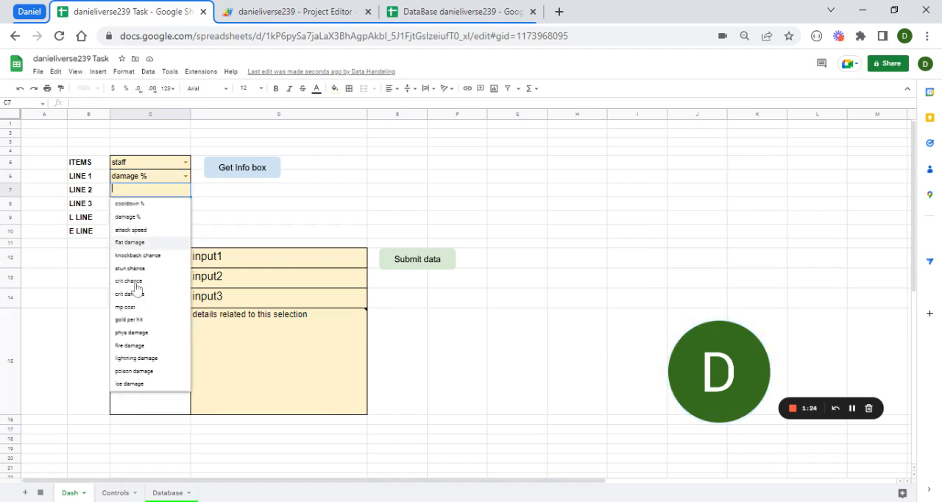
- Set LINE 2 to crit damage, submit the entry and check its record in row 13 of the Database sheet
{"action": "left_click", "coordinate": [131, 293]}
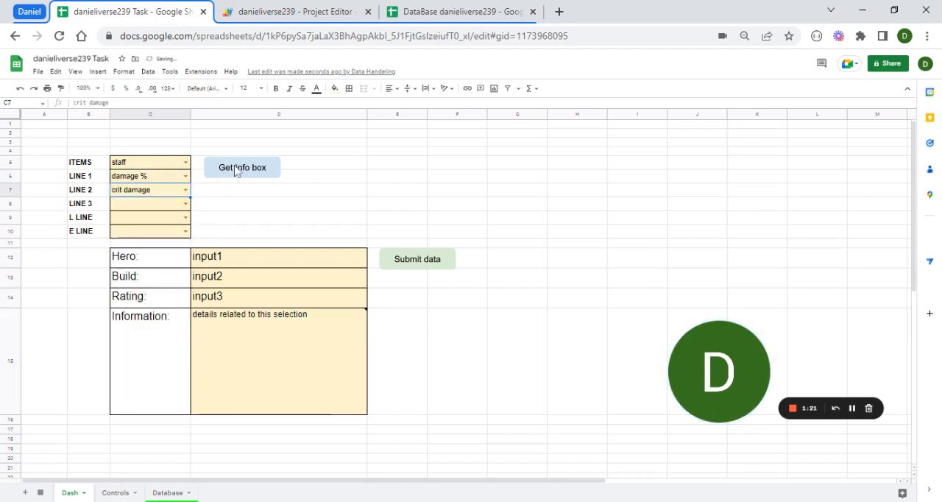
{"action": "left_click", "coordinate": [415, 266]}
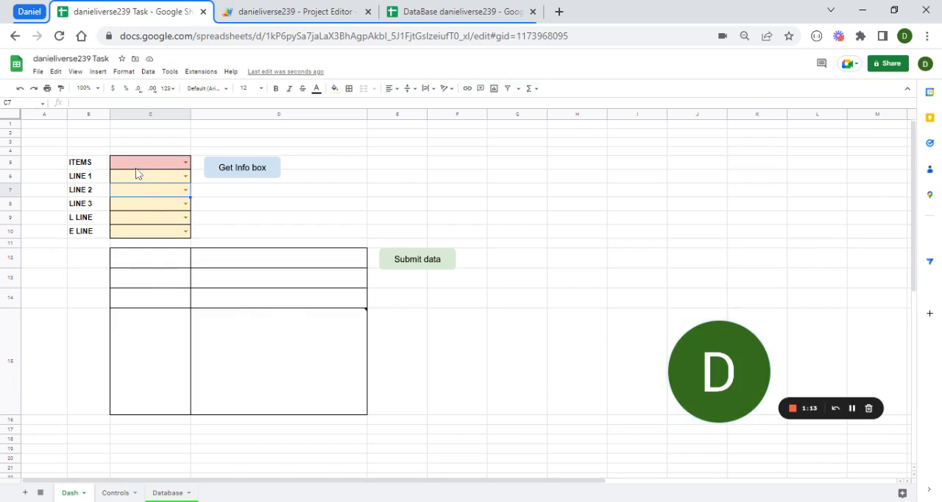
{"action": "left_click", "coordinate": [162, 496]}
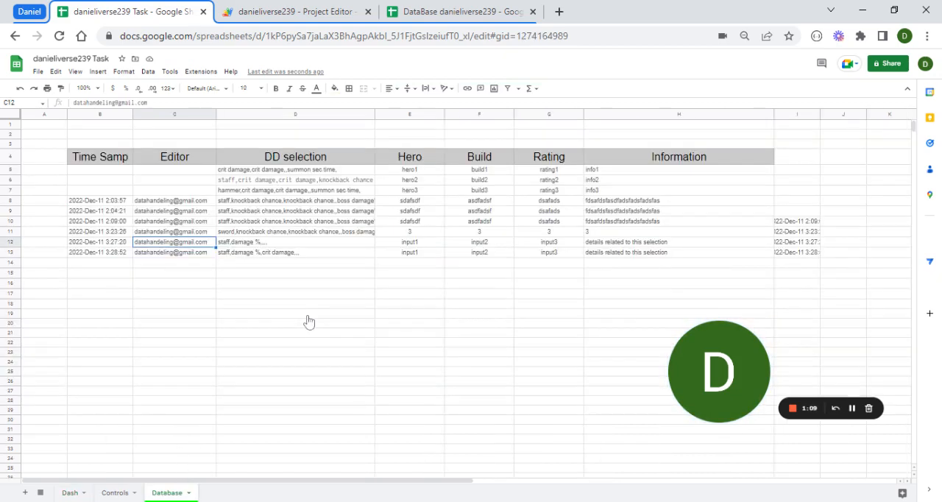
{"action": "left_click", "coordinate": [15, 254]}
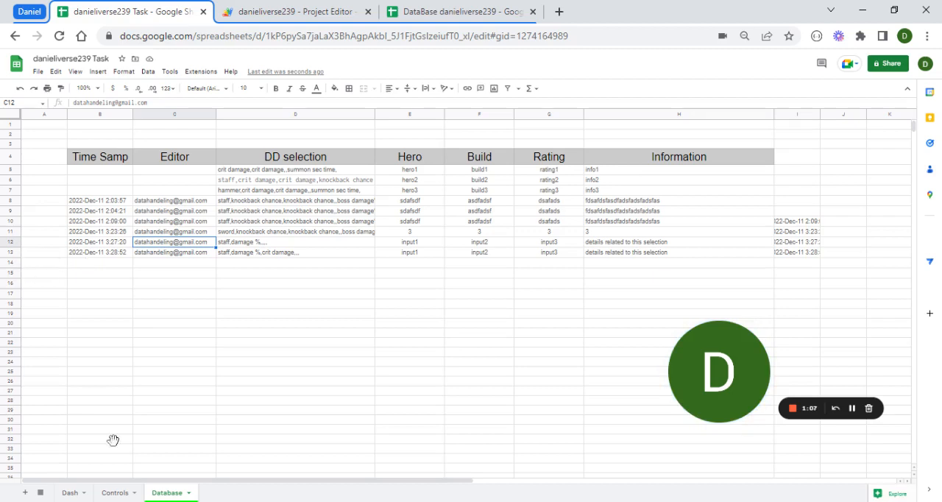
- On the Dash sheet, set LINE 1 to crit chance and LINE 3 to crit damage, and try to load the info box without an item
{"action": "left_click", "coordinate": [111, 492]}
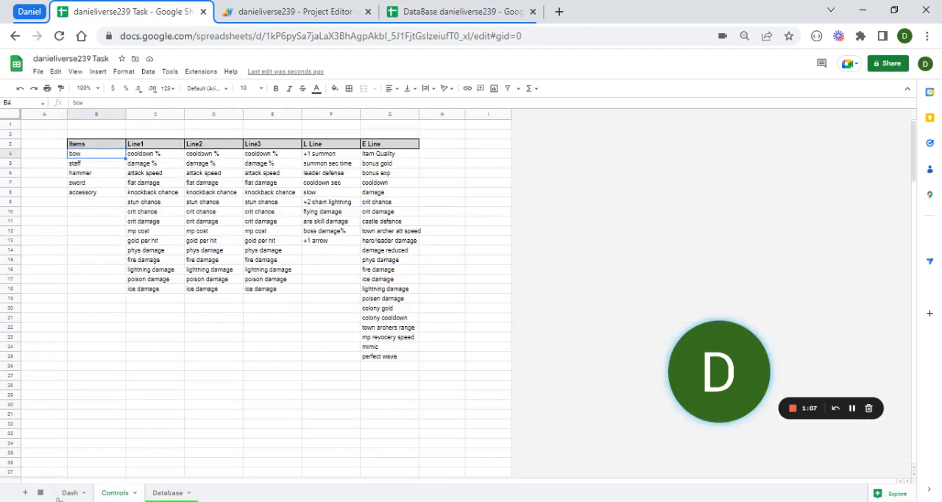
{"action": "left_click", "coordinate": [70, 494]}
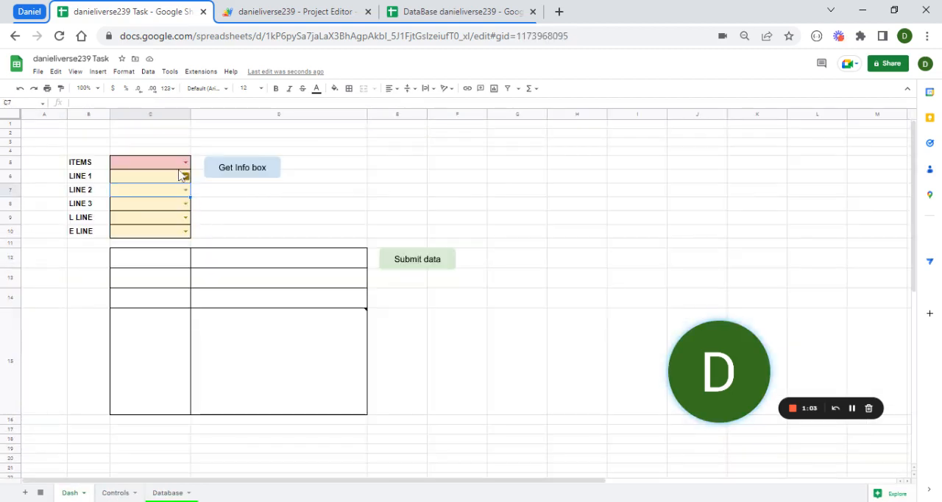
{"action": "left_click", "coordinate": [185, 176]}
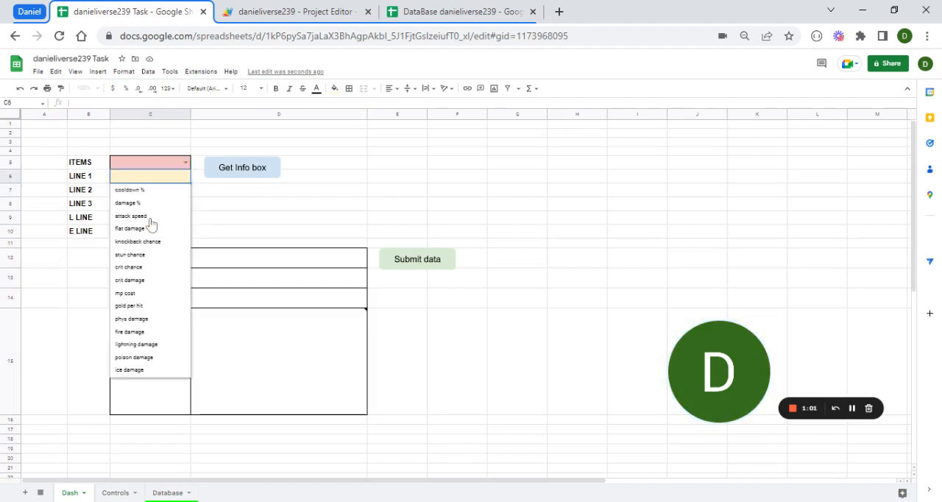
{"action": "left_click", "coordinate": [141, 270]}
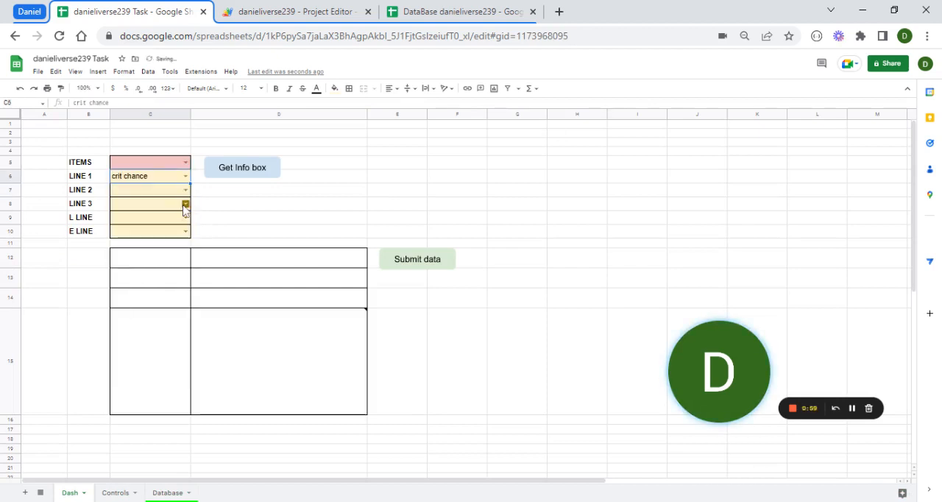
{"action": "left_click", "coordinate": [185, 203]}
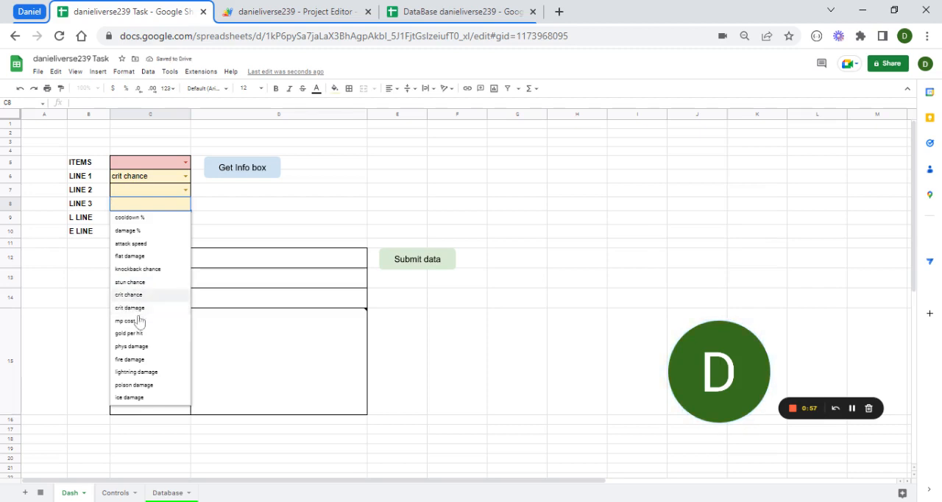
{"action": "left_click", "coordinate": [250, 171]}
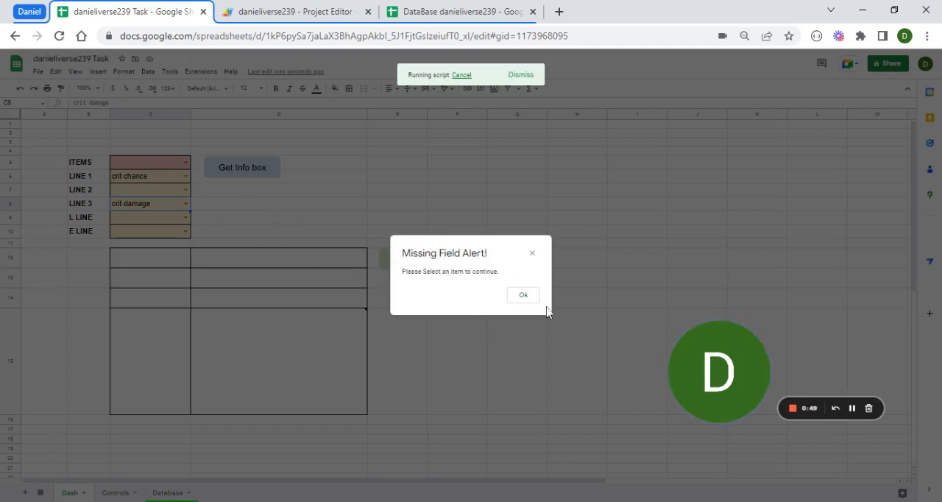
{"action": "left_click", "coordinate": [523, 294]}
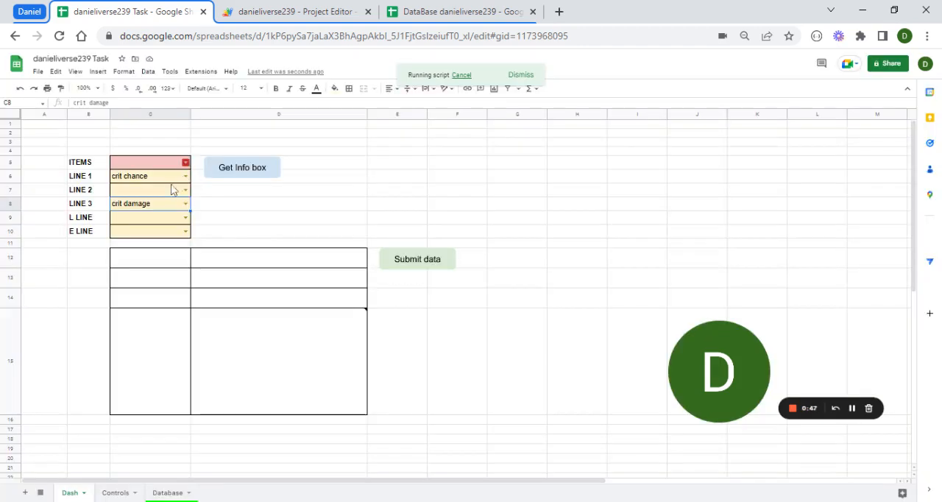
- Set ITEMS to accessory and try to submit with the info box empty, dismissing each missing-field alert
{"action": "left_click", "coordinate": [185, 163]}
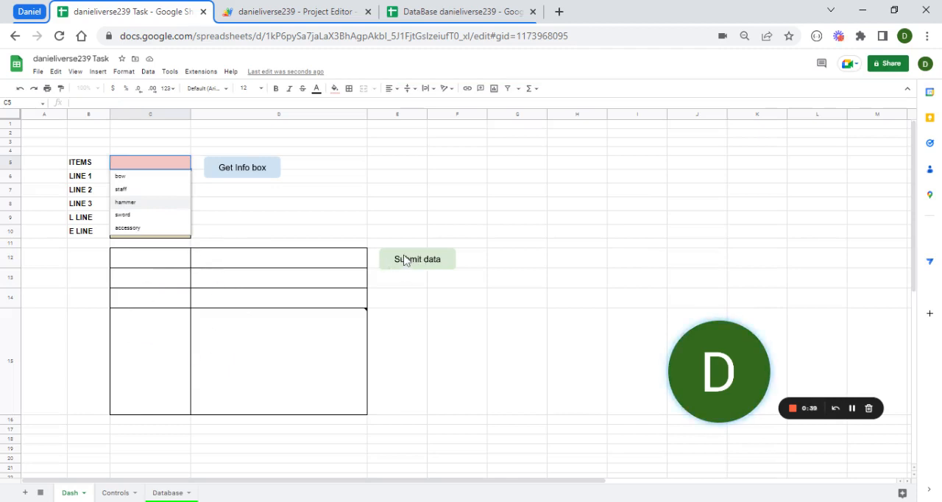
{"action": "left_click", "coordinate": [129, 227]}
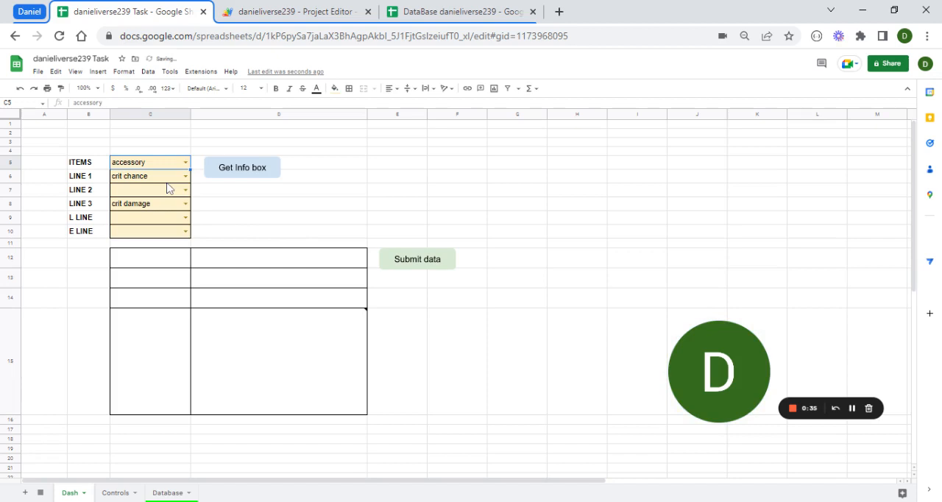
{"action": "left_click", "coordinate": [403, 260]}
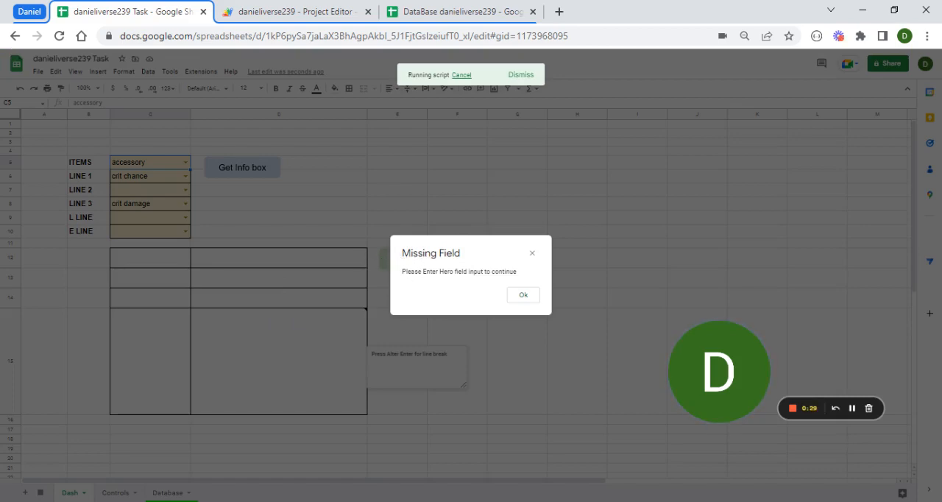
{"action": "left_click", "coordinate": [522, 295]}
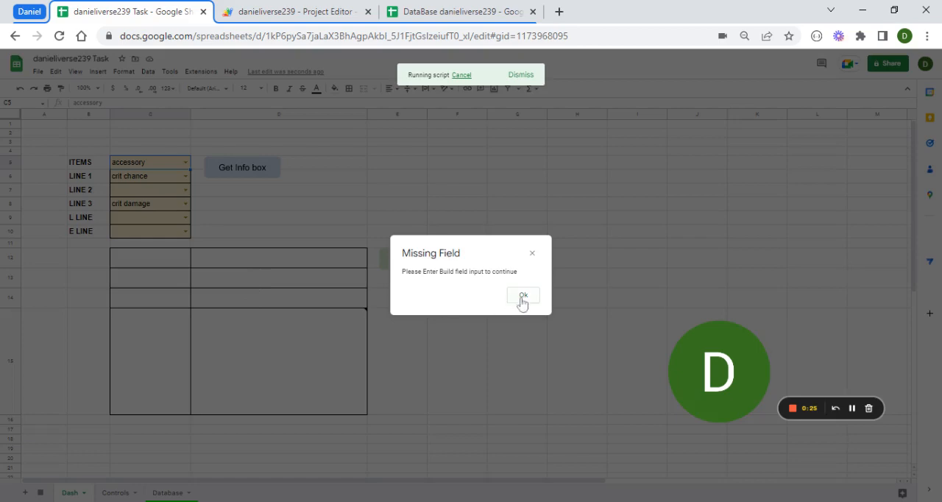
{"action": "left_click", "coordinate": [522, 296]}
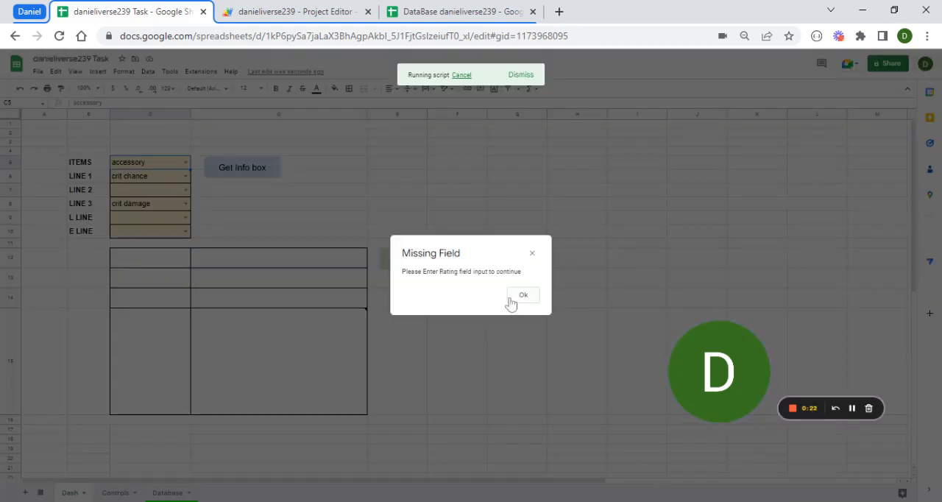
{"action": "left_click", "coordinate": [511, 296]}
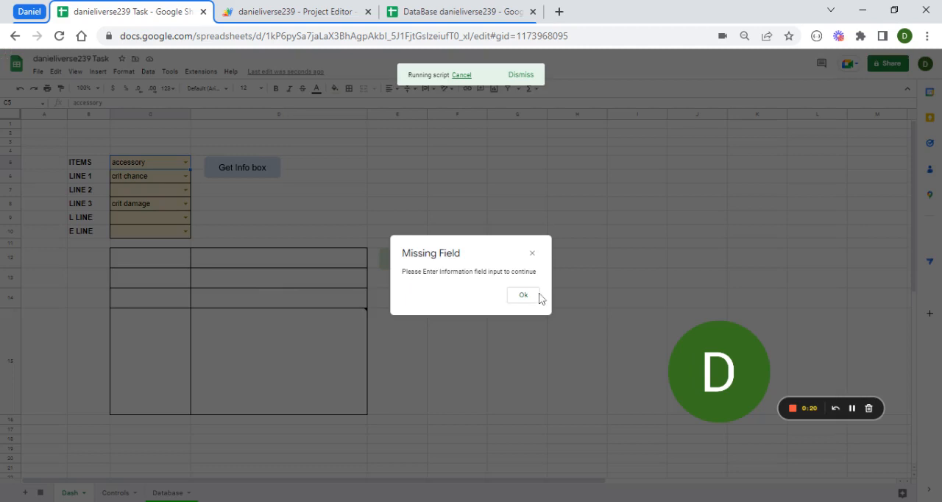
{"action": "left_click", "coordinate": [523, 296]}
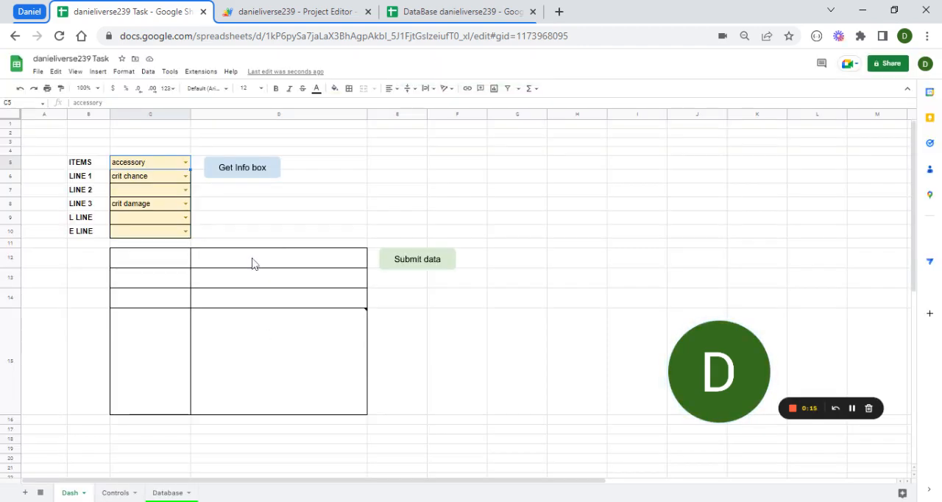
- Load the info box for the accessory selection, enter 123123 as Hero and try to submit with the other fields blank
{"action": "left_click", "coordinate": [235, 169]}
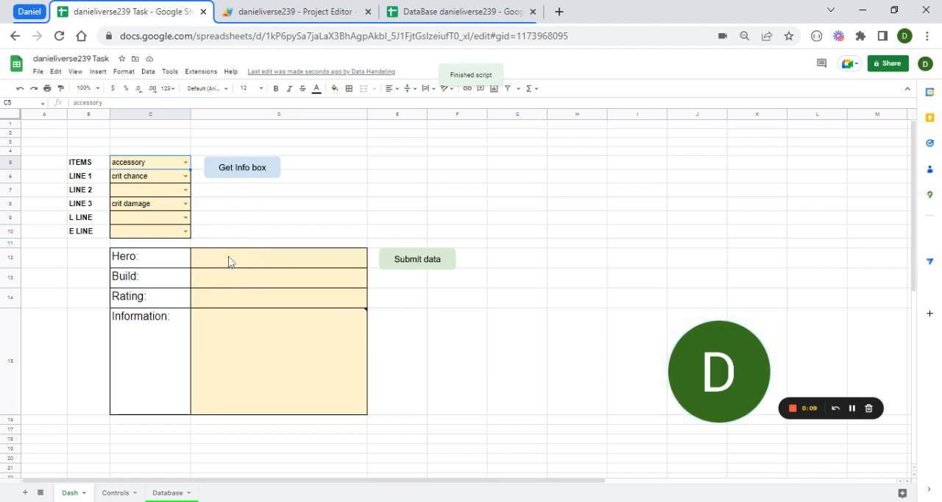
{"action": "left_click", "coordinate": [229, 262]}
{"action": "type", "text": "123123"}
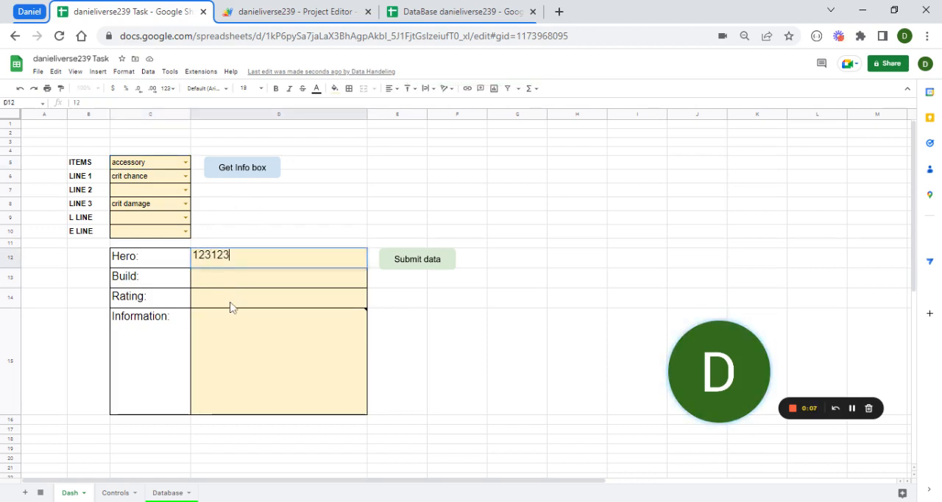
{"action": "key", "text": "Return"}
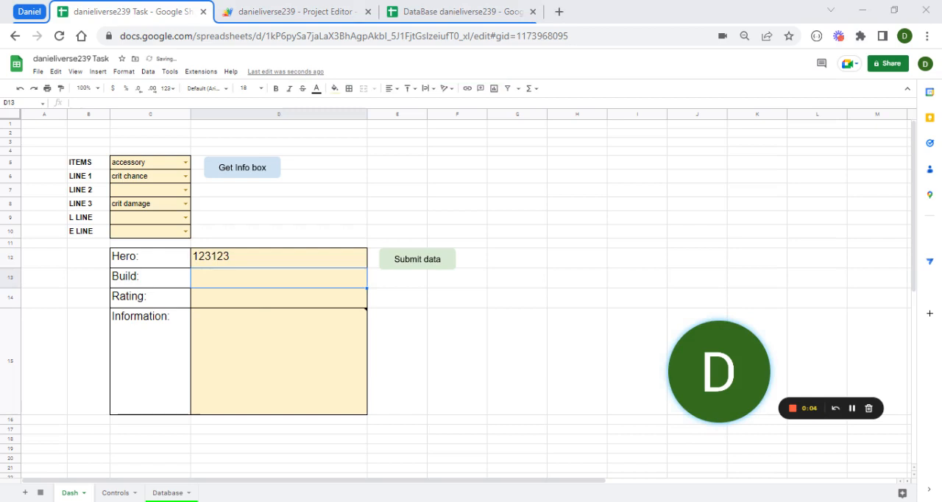
{"action": "left_click", "coordinate": [436, 262]}
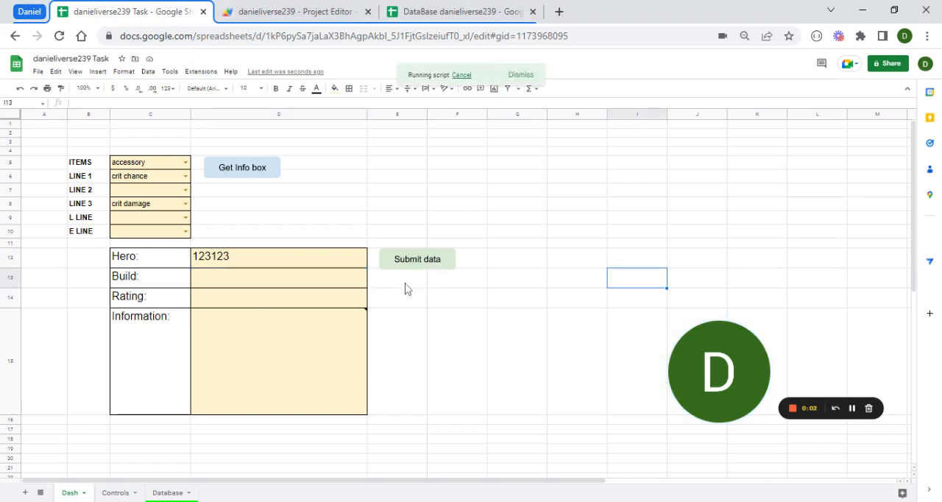